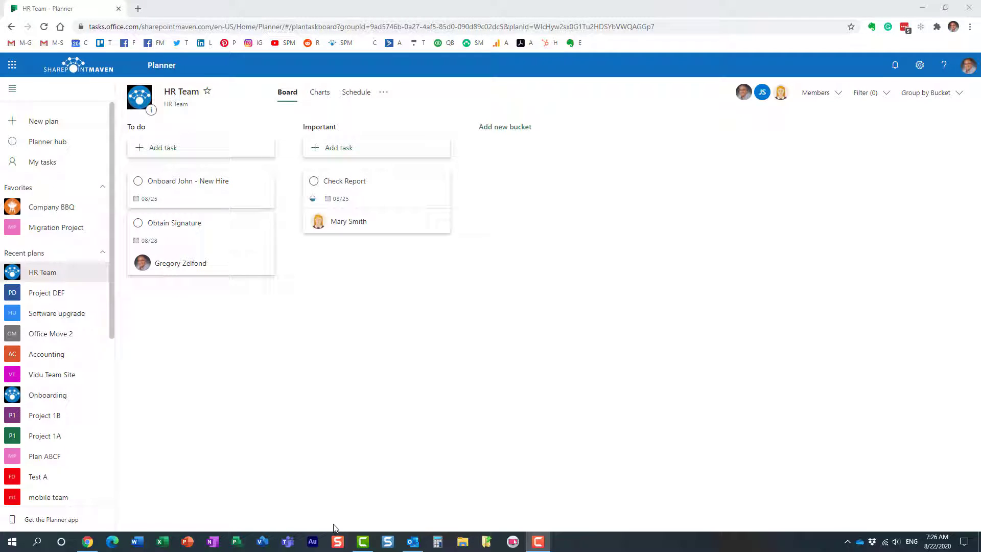
Glance at the desktop Outlook calendar, then preview the HR Team plan's monthly schedule and return to its board
{"action": "left_click", "coordinate": [413, 542]}
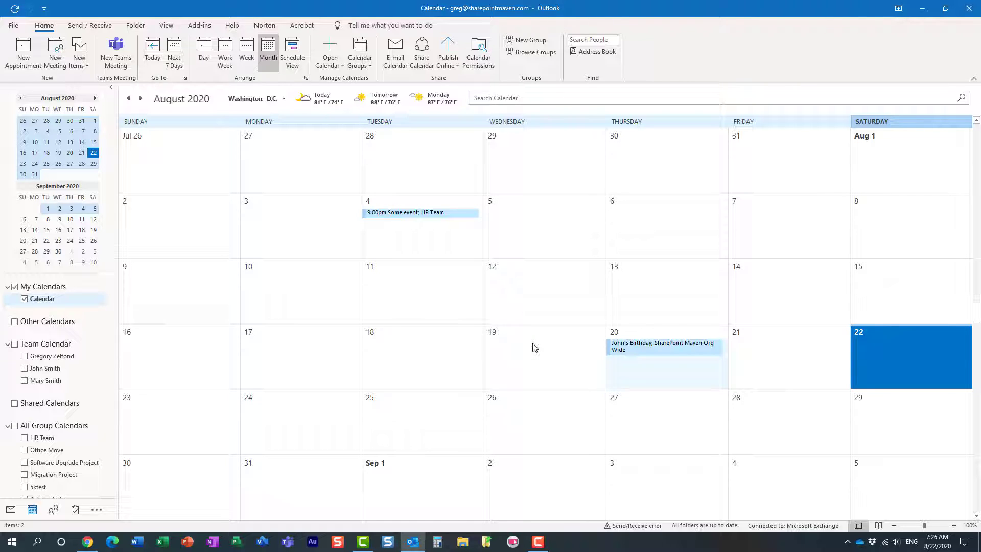
{"action": "left_click", "coordinate": [87, 541]}
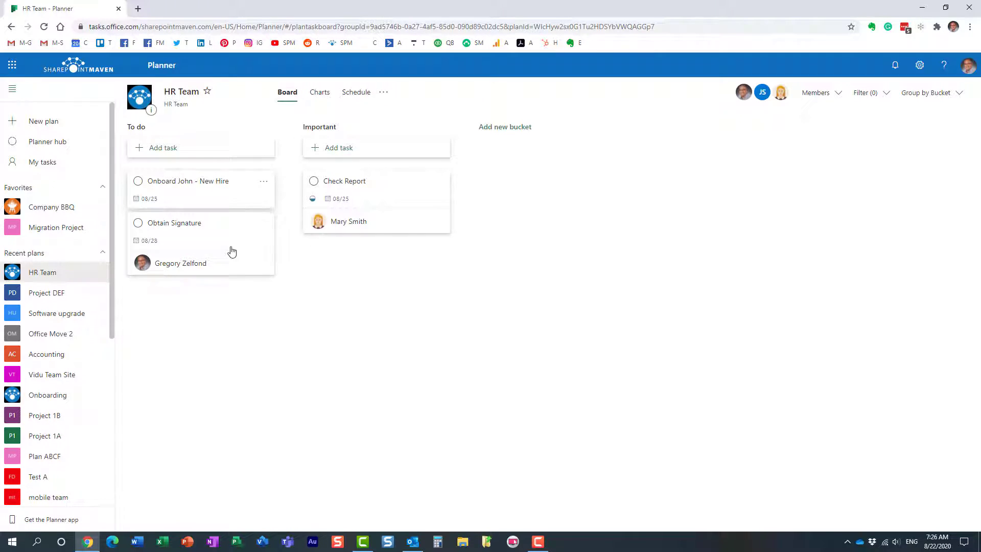
{"action": "left_click", "coordinate": [356, 94]}
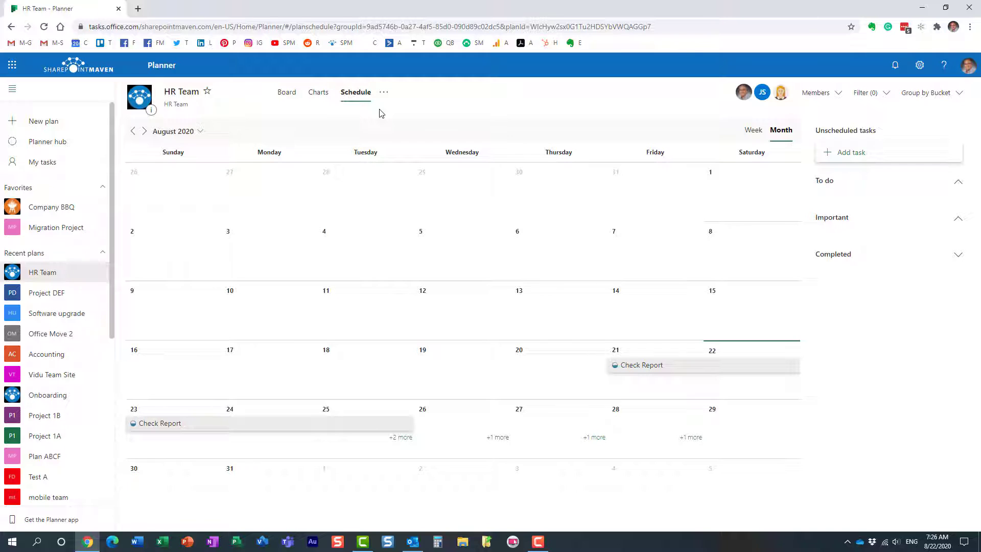
{"action": "mouse_move", "coordinate": [478, 346]}
{"action": "left_click", "coordinate": [289, 96]}
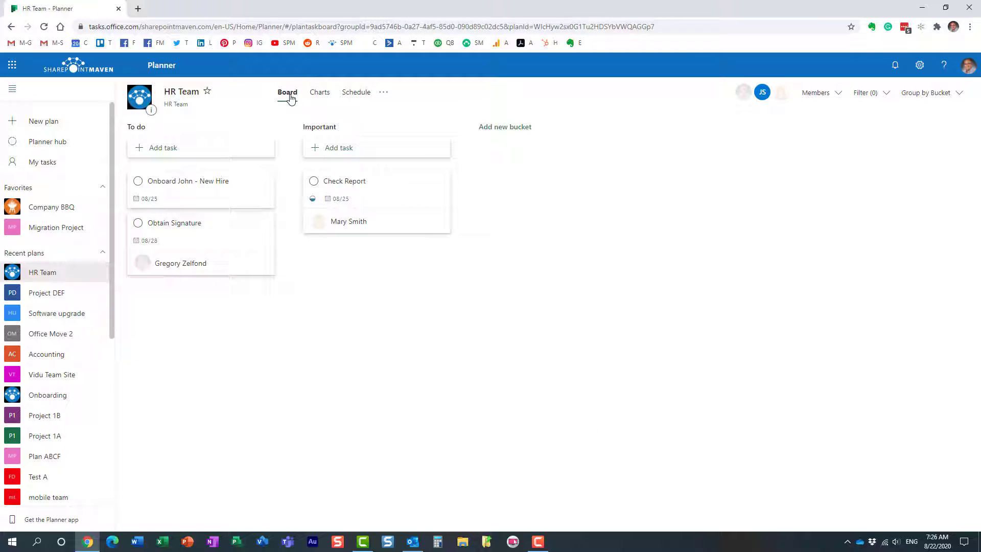
Publish the HR Team plan as an iCalendar feed and send it to Outlook
{"action": "left_click", "coordinate": [384, 94]}
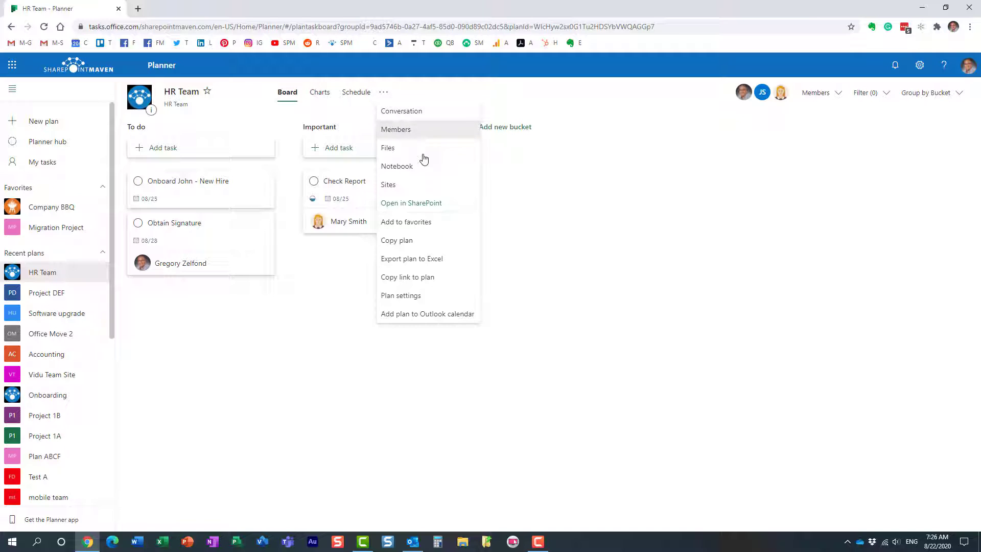
{"action": "left_click", "coordinate": [462, 318]}
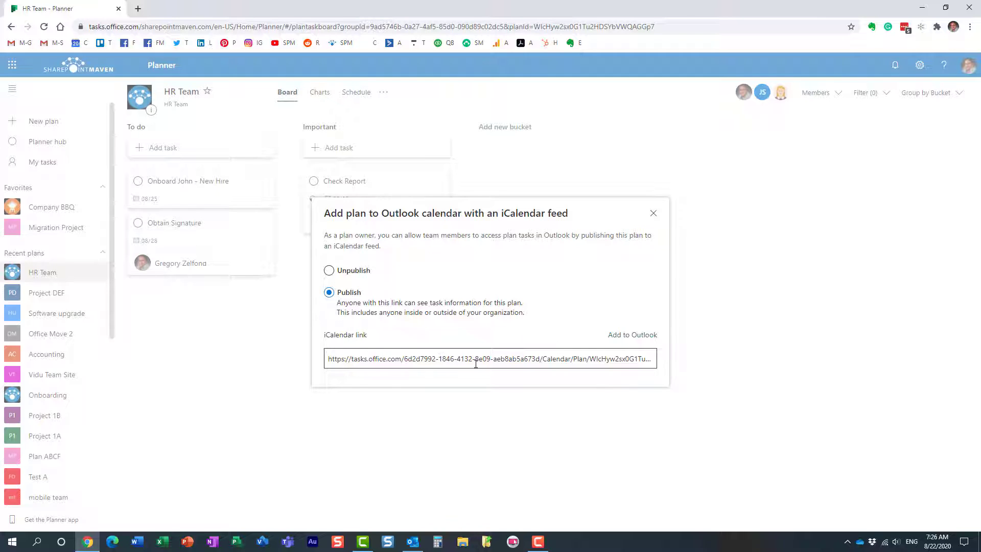
{"action": "left_click", "coordinate": [635, 336]}
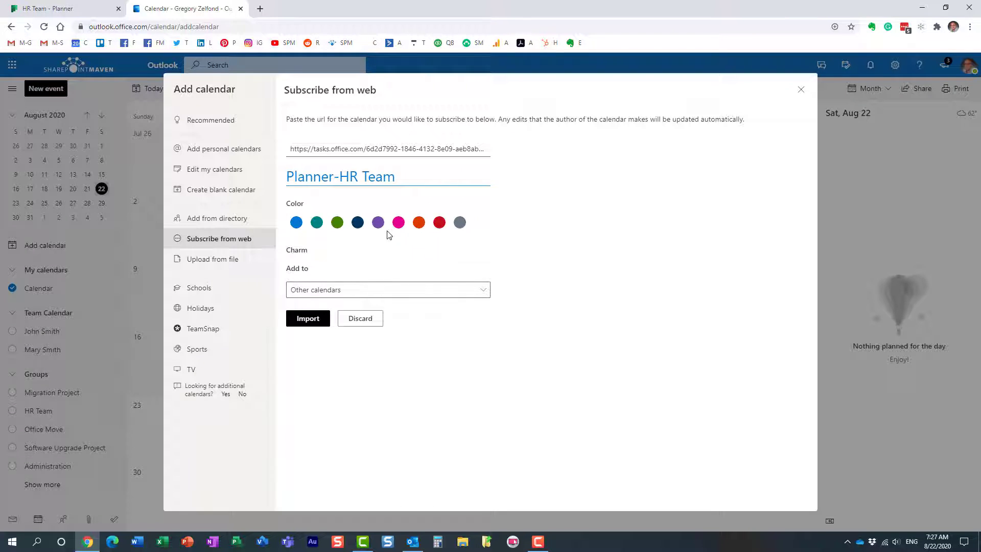
Give the Planner-HR Team subscription a red colour and import it
{"action": "left_click", "coordinate": [439, 223]}
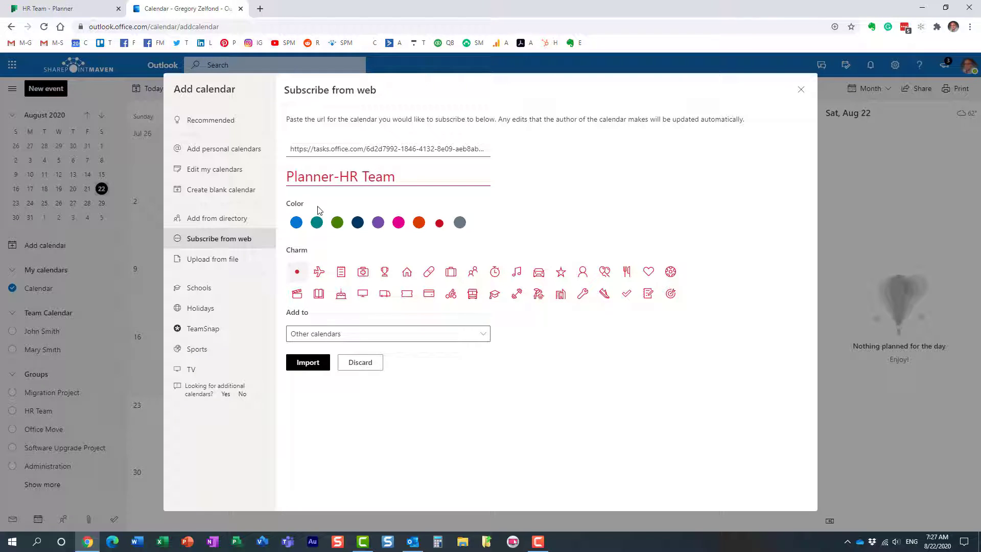
{"action": "left_click", "coordinate": [316, 364]}
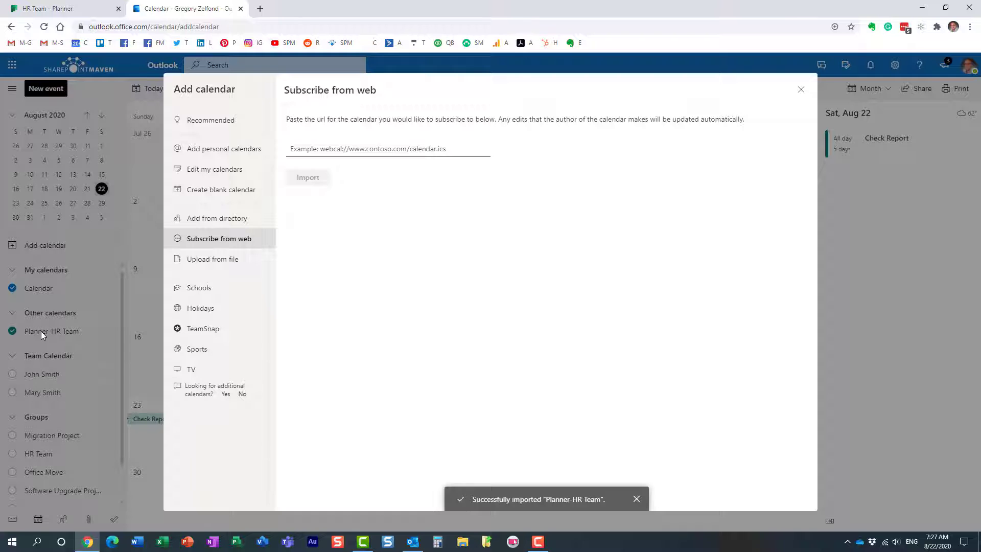
Close the add-calendar panel and toggle the personal Calendar off and back on
{"action": "left_click", "coordinate": [800, 90]}
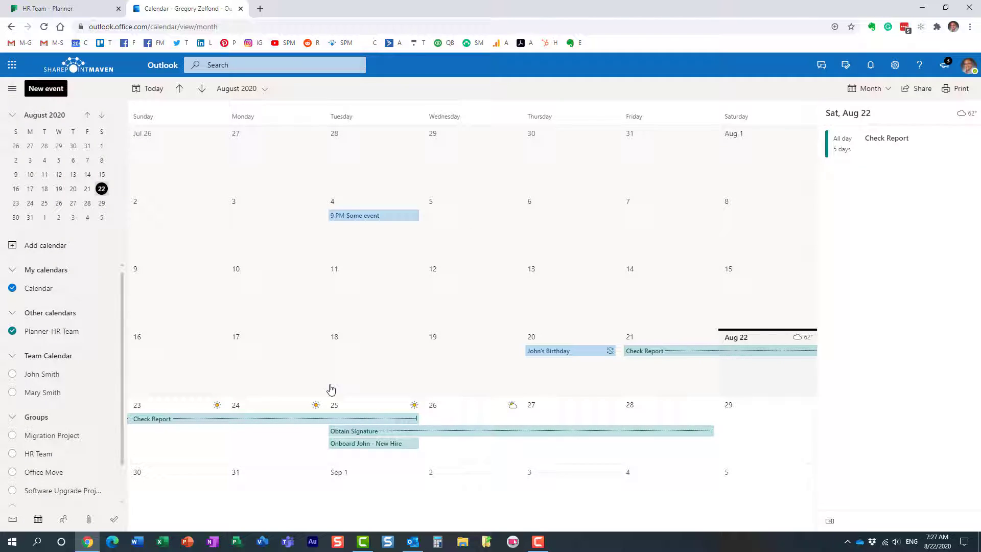
{"action": "mouse_move", "coordinate": [38, 288]}
{"action": "left_click", "coordinate": [12, 289]}
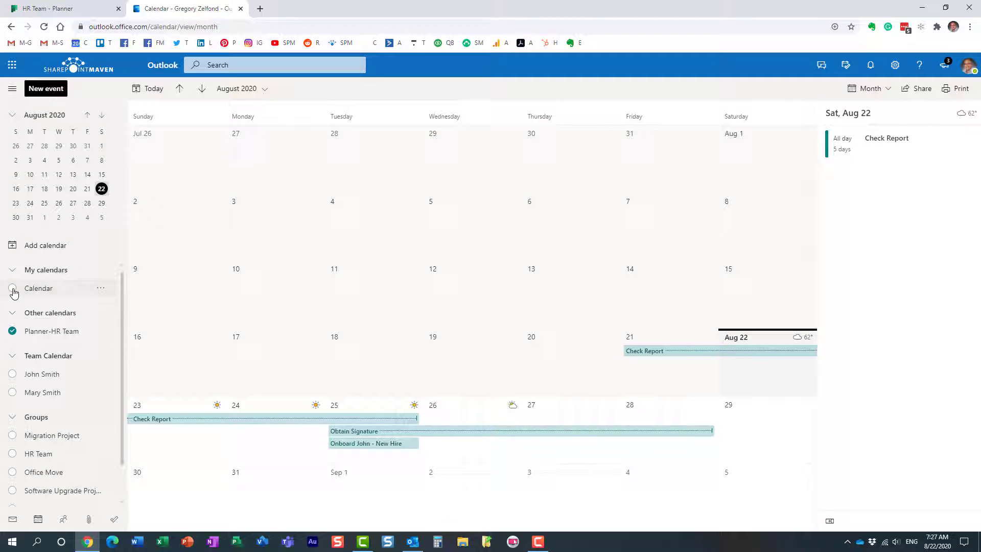
{"action": "left_click", "coordinate": [13, 289]}
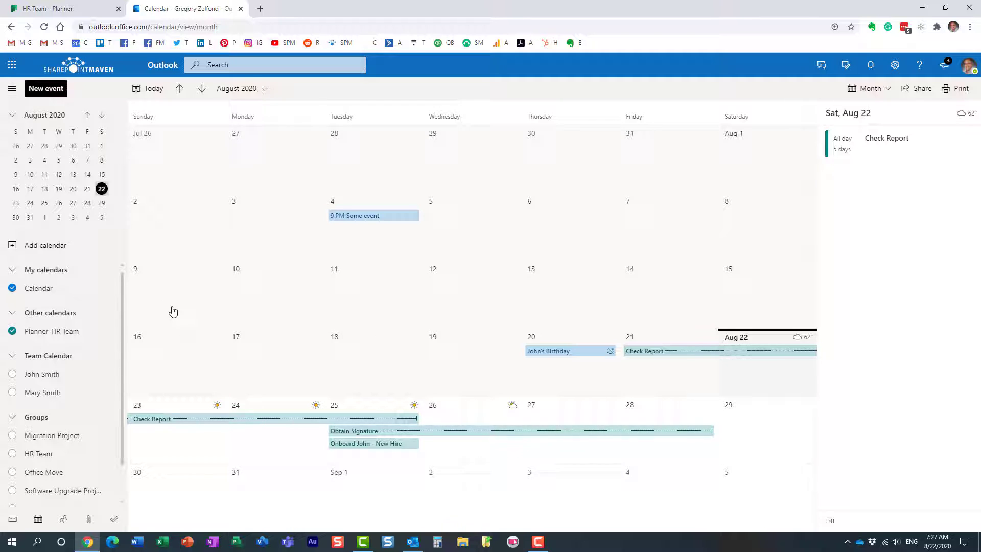
In desktop Outlook, expand Other Calendars and tick Planner-HR Team
{"action": "left_click", "coordinate": [414, 541]}
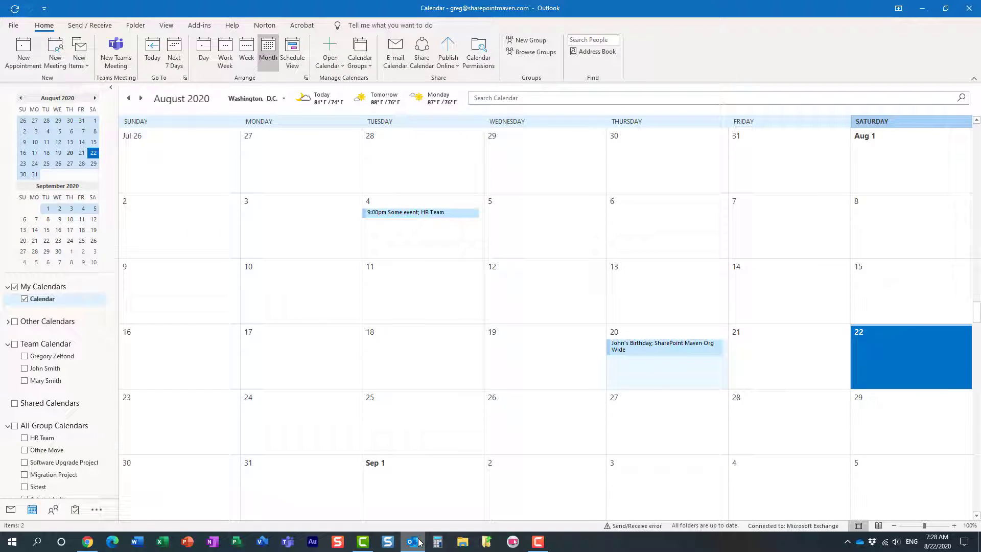
{"action": "left_click", "coordinate": [9, 322]}
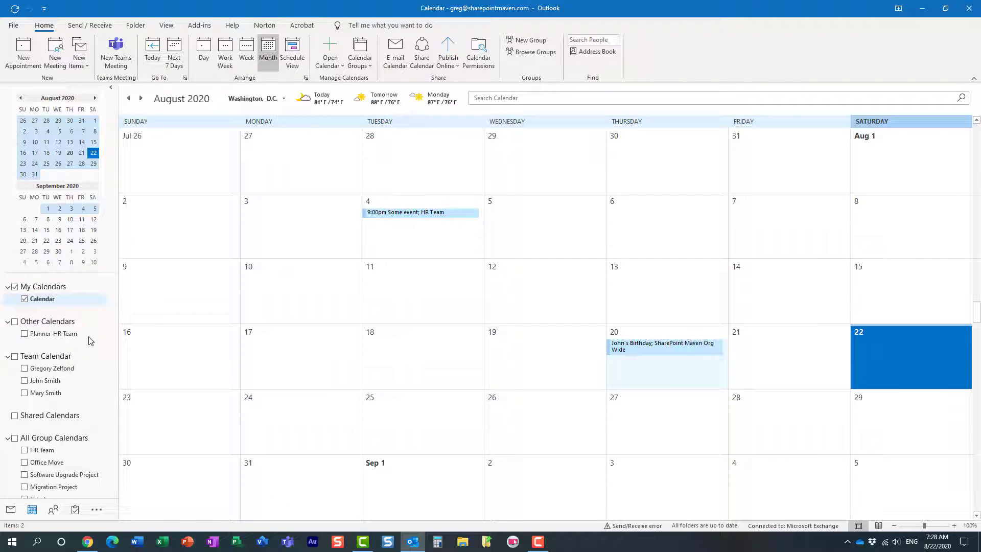
{"action": "left_click", "coordinate": [40, 335]}
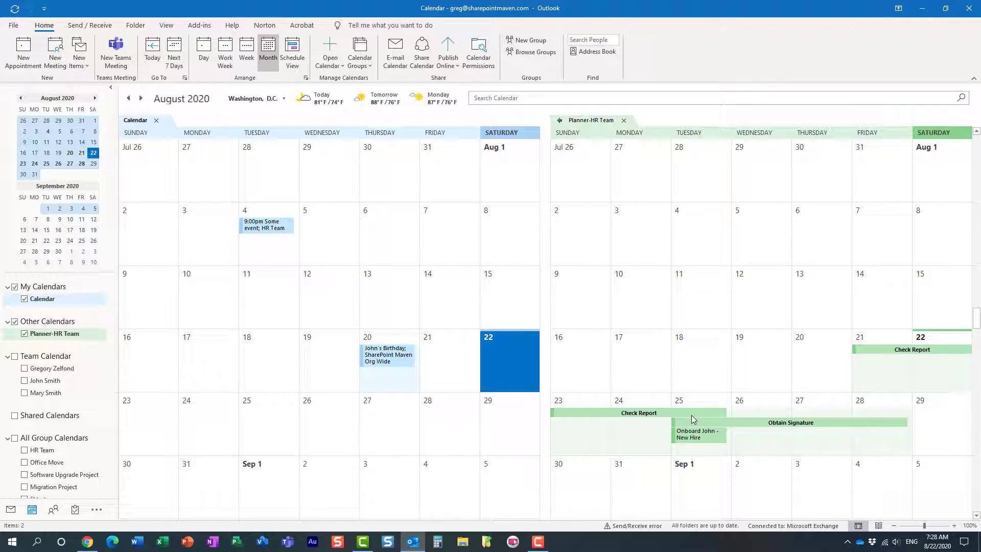
{"action": "mouse_move", "coordinate": [87, 542]}
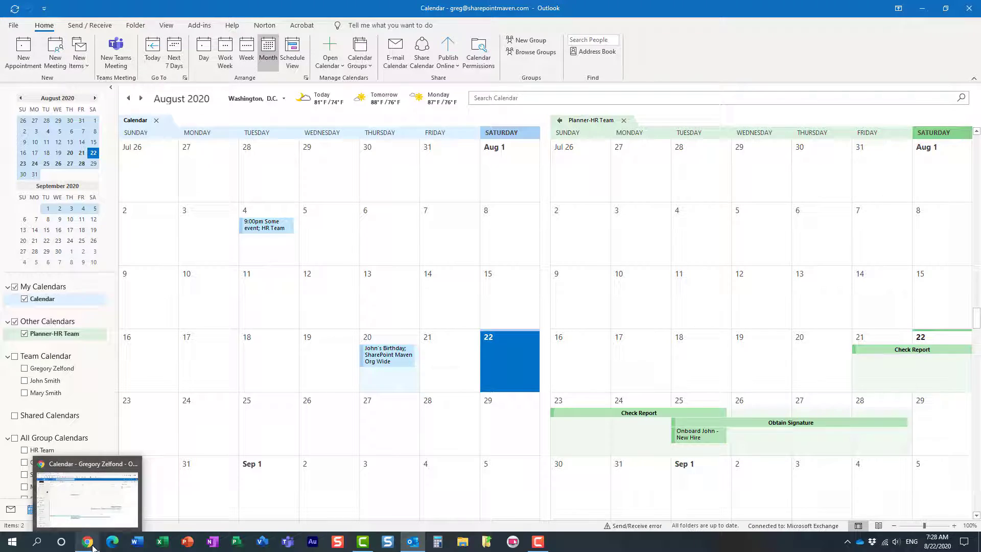
Return to the HR Team plan in the browser and close its iCalendar feed dialog
{"action": "left_click", "coordinate": [92, 548]}
{"action": "left_click", "coordinate": [85, 10]}
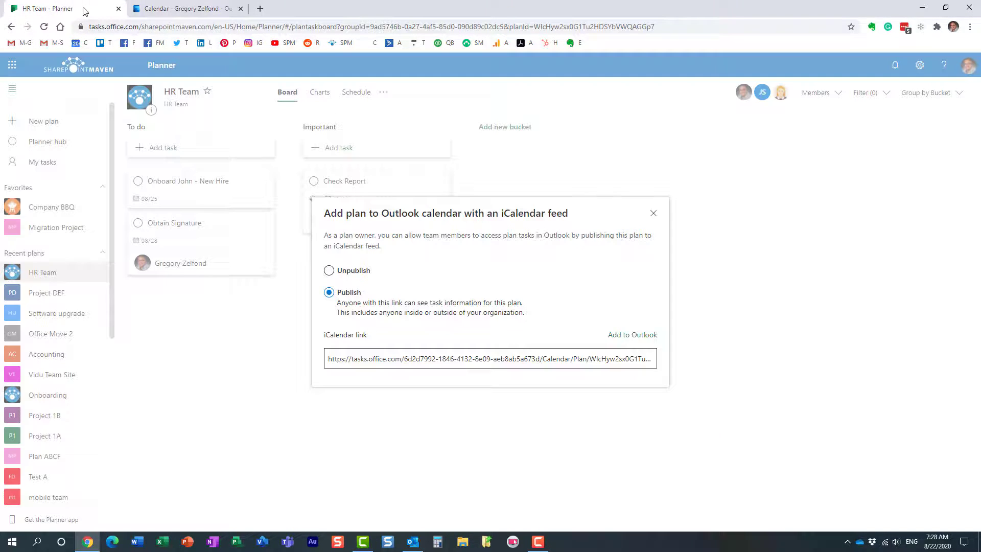
{"action": "left_click", "coordinate": [653, 213]}
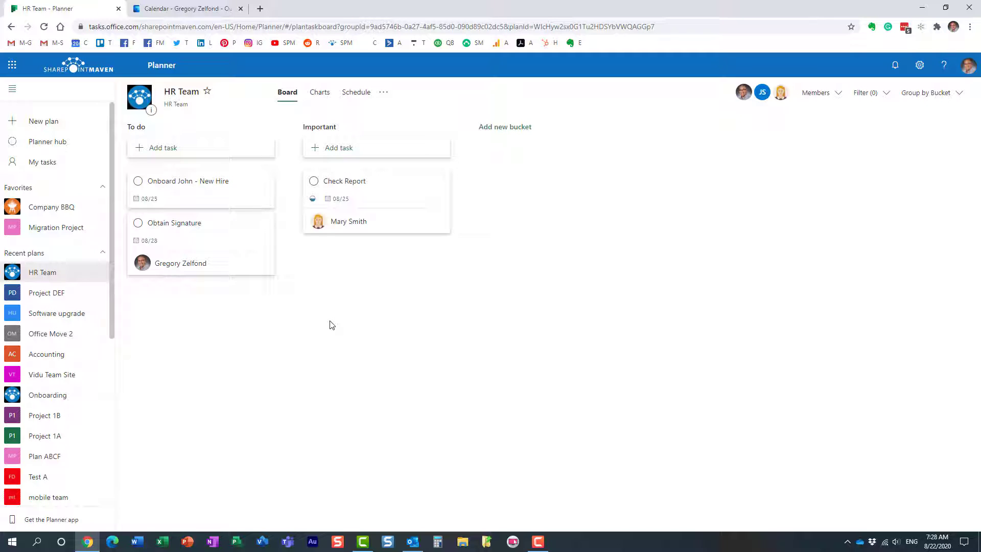
From the My tasks board, choose Add "My Tasks" to Outlook calendar
{"action": "left_click", "coordinate": [48, 164]}
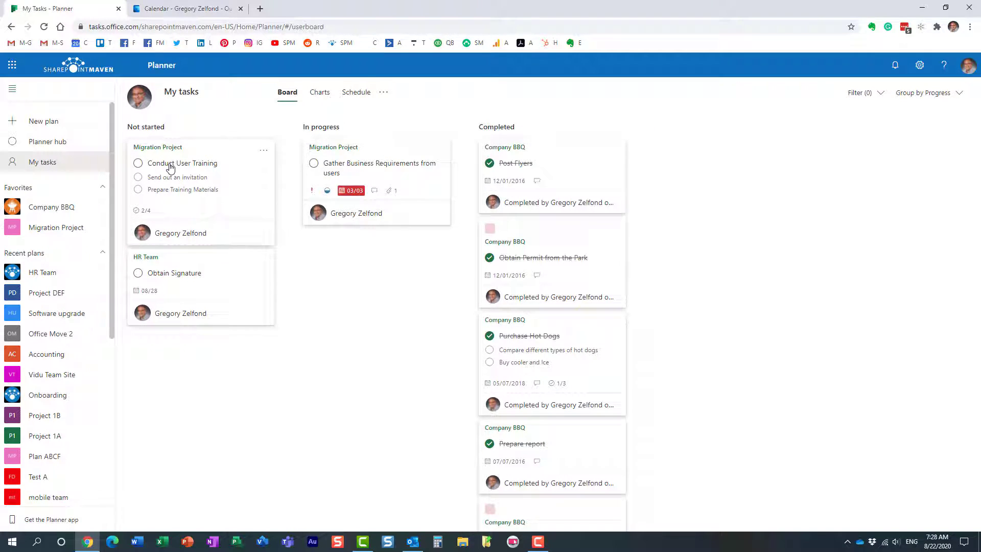
{"action": "mouse_move", "coordinate": [201, 192]}
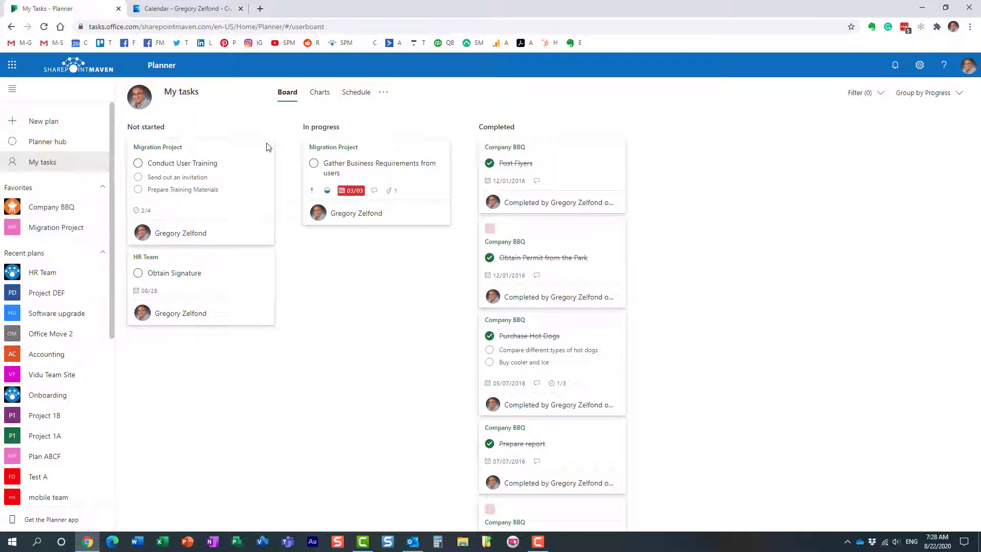
{"action": "left_click", "coordinate": [383, 93]}
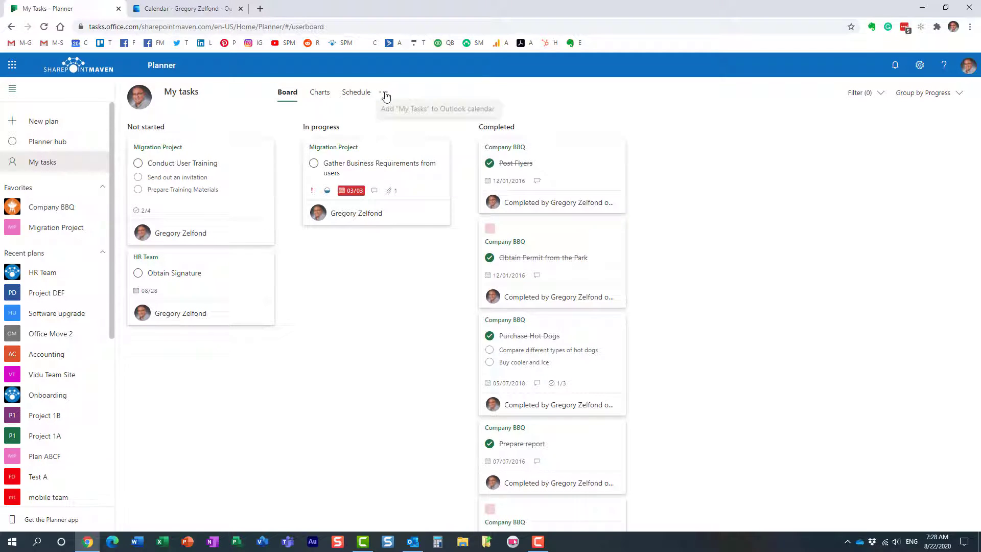
{"action": "left_click", "coordinate": [419, 118]}
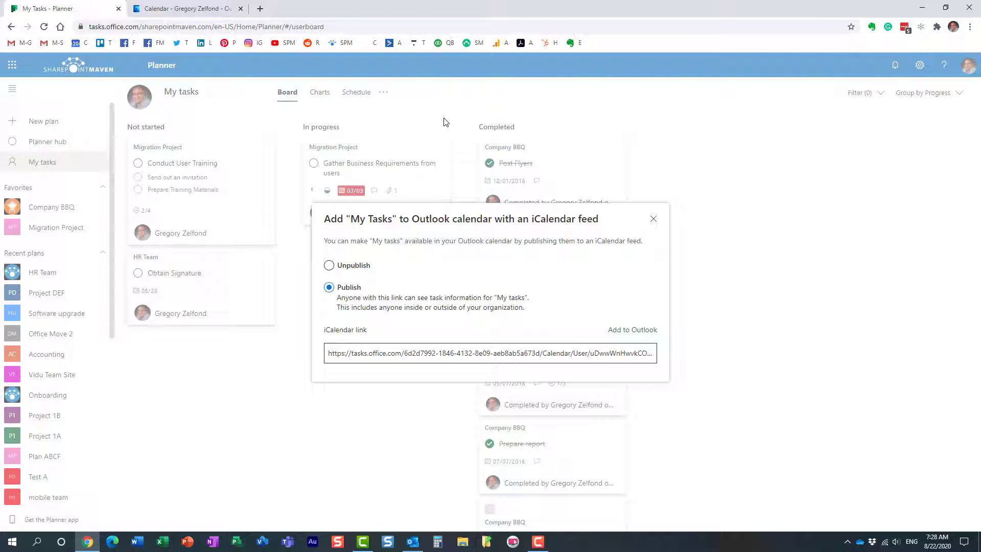
Import My tasks as a green Planner-My tasks calendar, then hide Planner-HR Team
{"action": "left_click", "coordinate": [635, 336]}
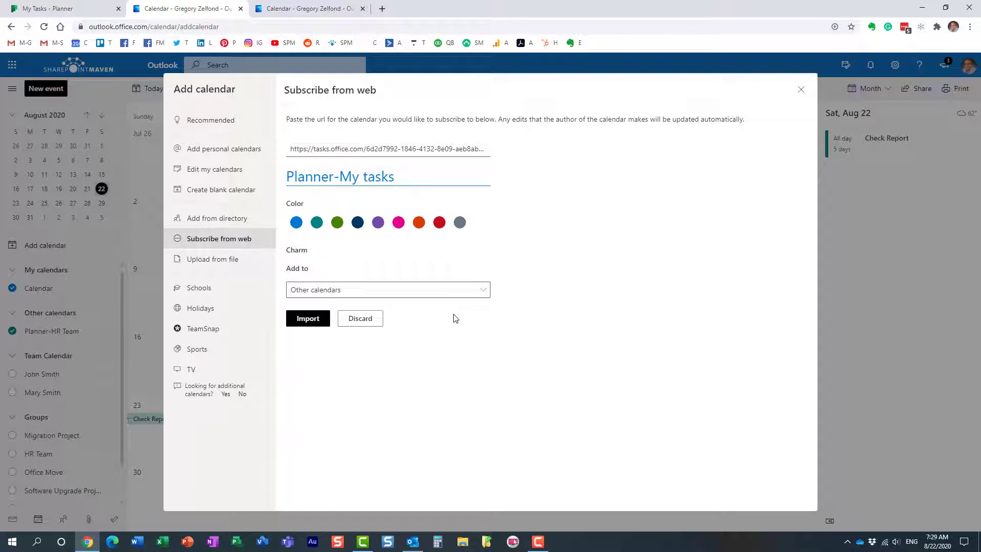
{"action": "left_click", "coordinate": [337, 224]}
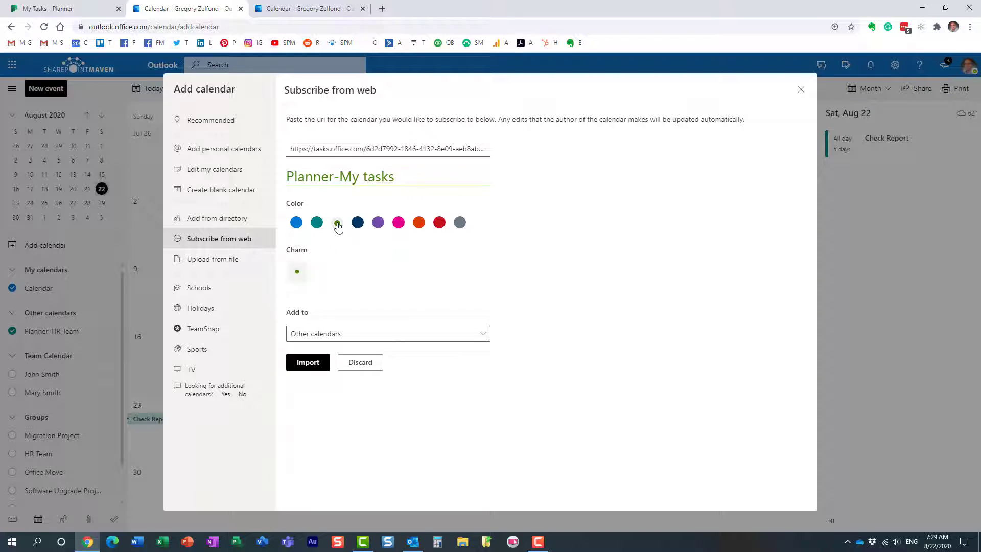
{"action": "left_click", "coordinate": [312, 363]}
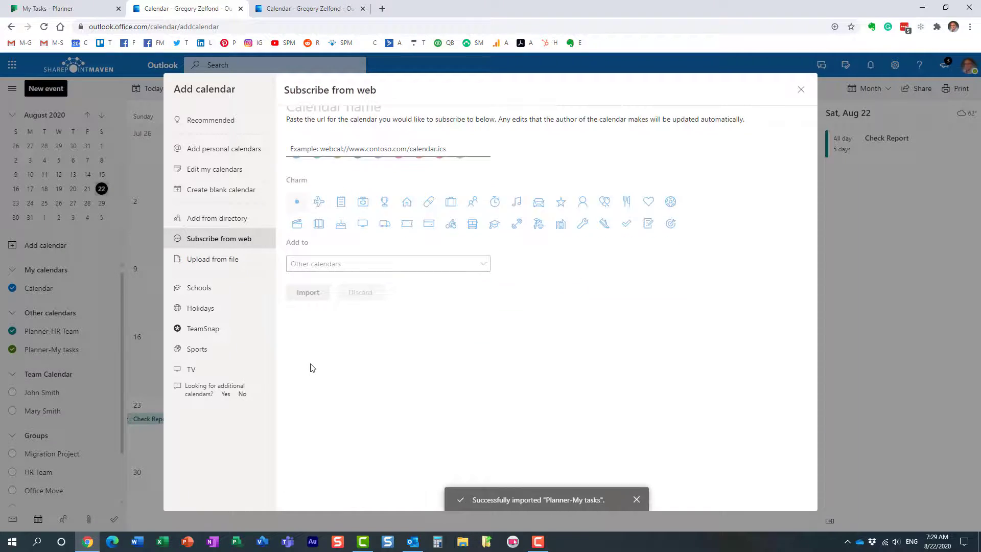
{"action": "left_click", "coordinate": [801, 91]}
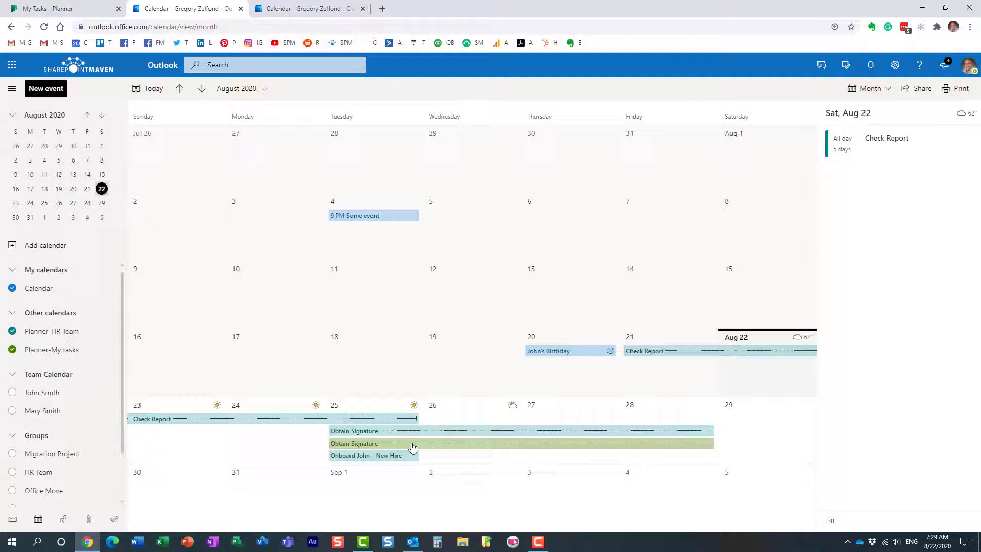
{"action": "mouse_move", "coordinate": [51, 349]}
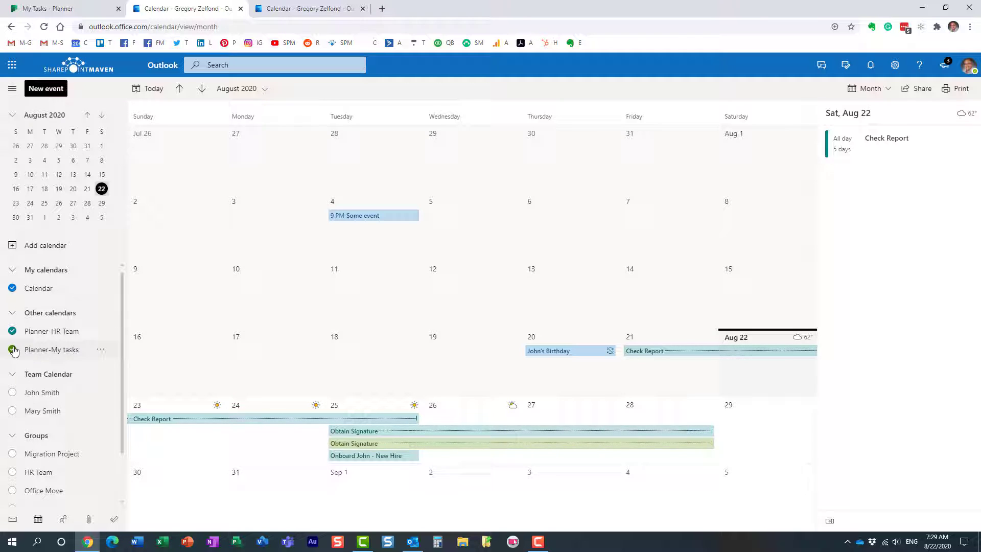
{"action": "left_click", "coordinate": [12, 331]}
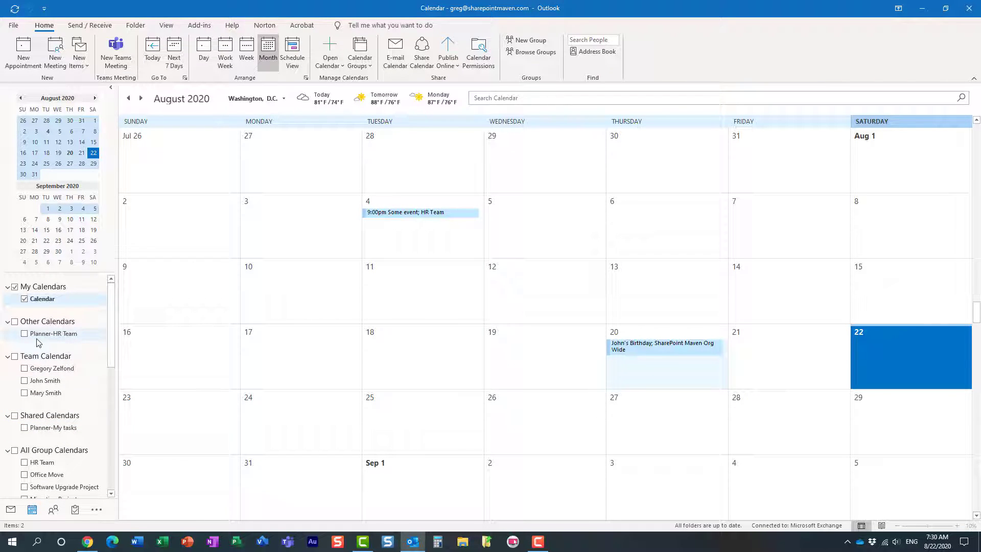
Toggle the Shared Calendars group and tick Planner-My tasks in desktop Outlook
{"action": "left_click", "coordinate": [8, 416]}
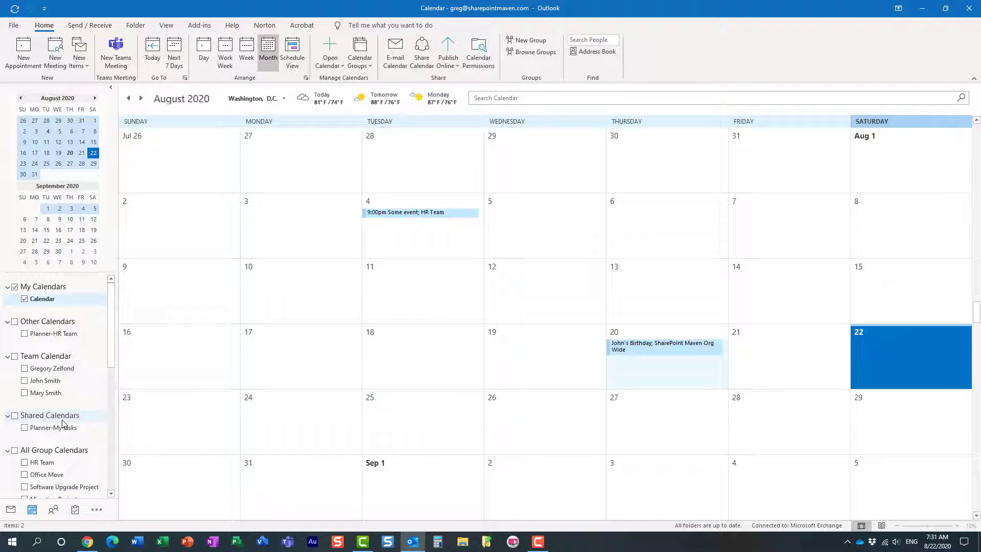
{"action": "left_click", "coordinate": [25, 429]}
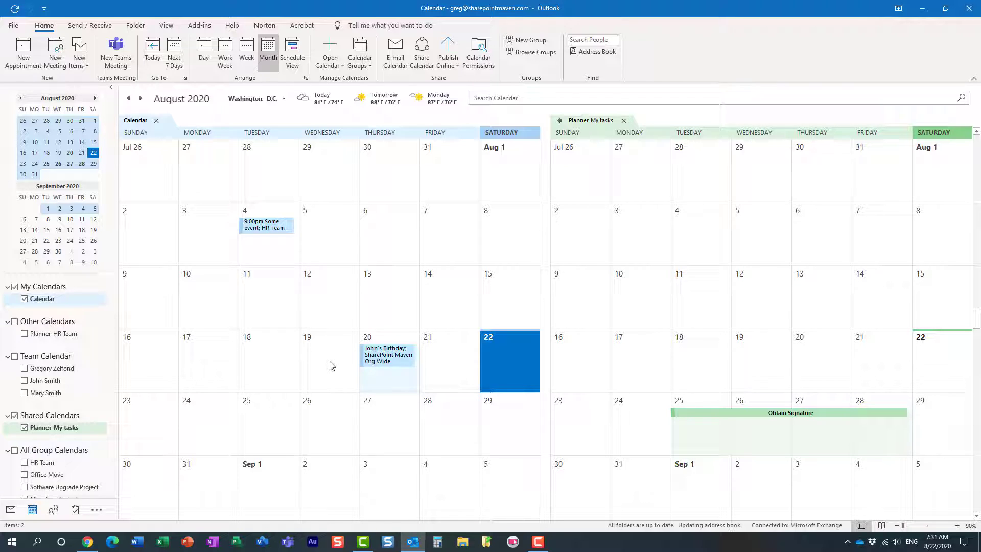
Go back to the My Tasks Planner tab in Chrome and close the iCalendar feed dialog
{"action": "left_click", "coordinate": [87, 541]}
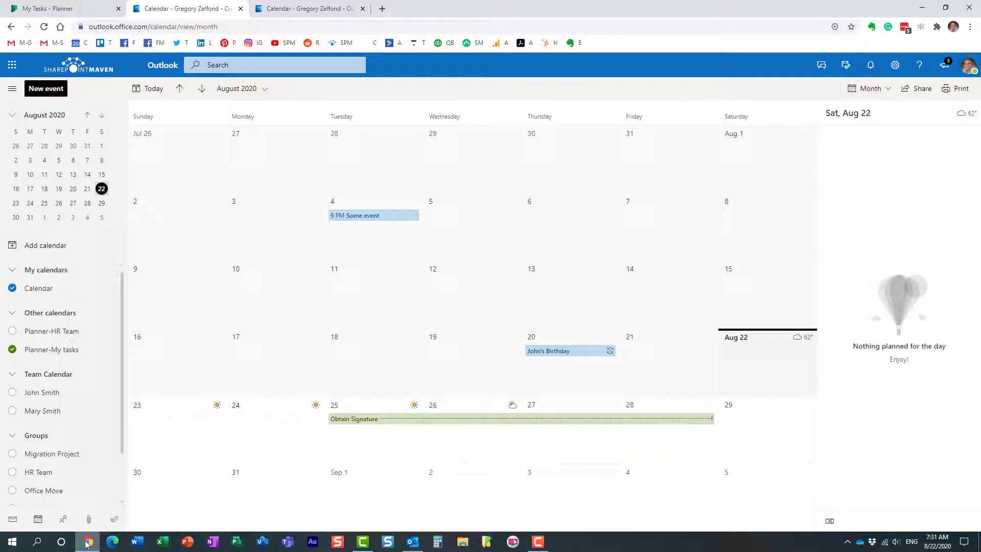
{"action": "left_click", "coordinate": [86, 10]}
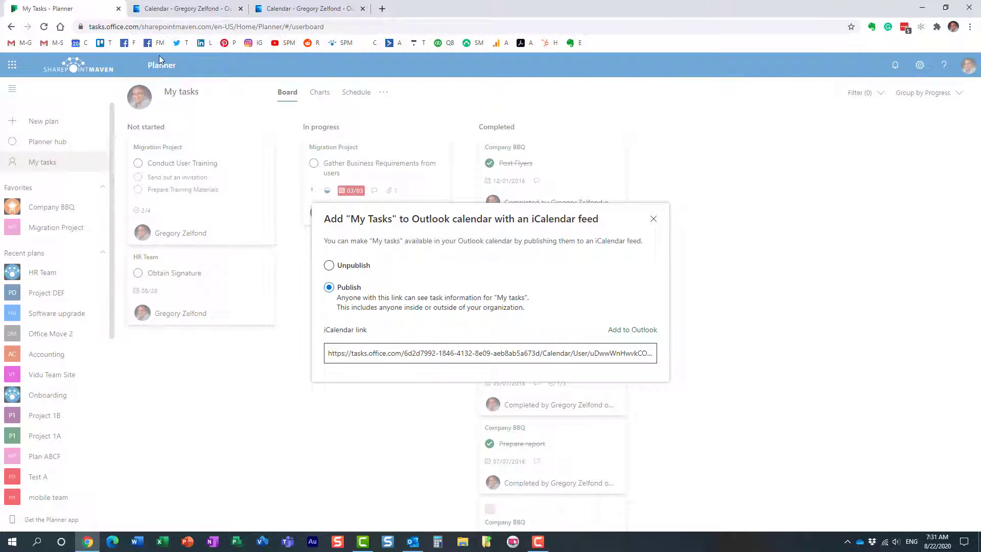
{"action": "left_click", "coordinate": [654, 220]}
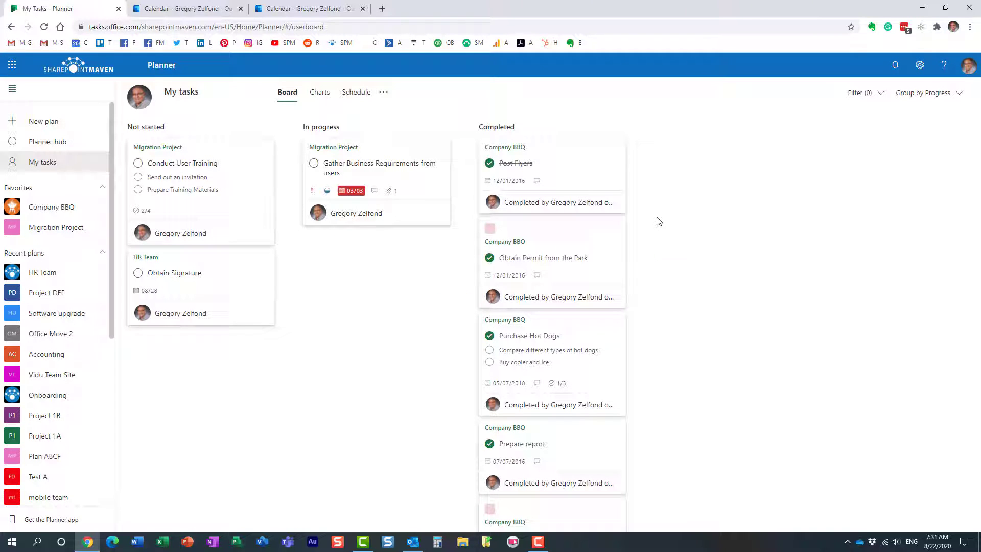